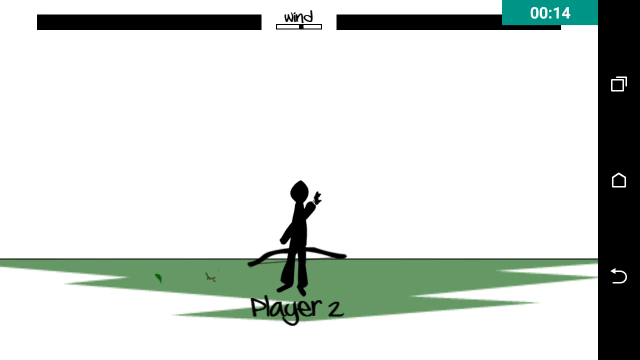
# Trade opening arrows, Player 1 firing at full power and 19 degrees.
pyautogui.moveTo(340, 150); pyautogui.dragTo(555, 235)
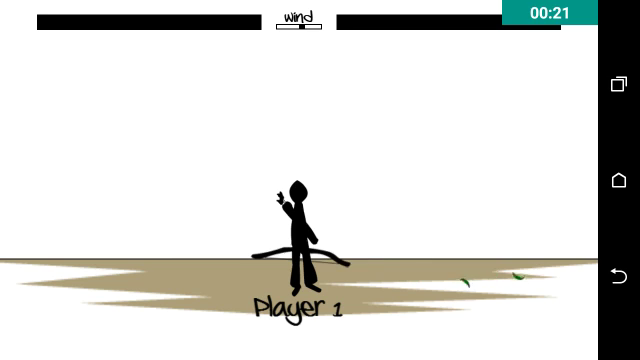
pyautogui.moveTo(300, 280); pyautogui.dragTo(200, 316)
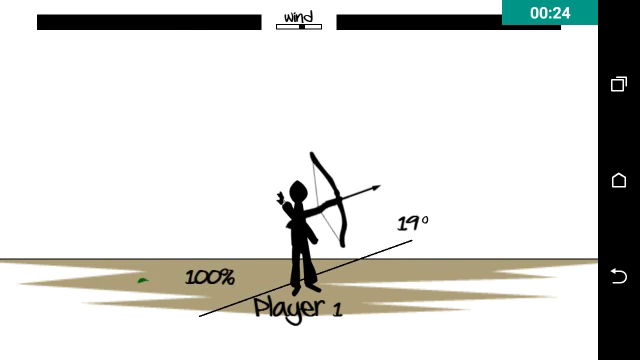
pyautogui.moveTo(200, 316); pyautogui.dragTo(200, 314)
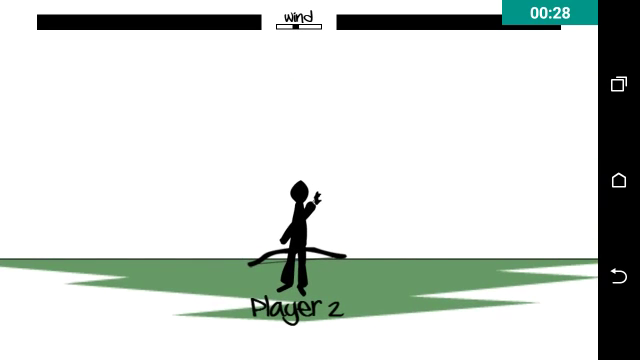
pyautogui.moveTo(432, 205); pyautogui.dragTo(541, 238)
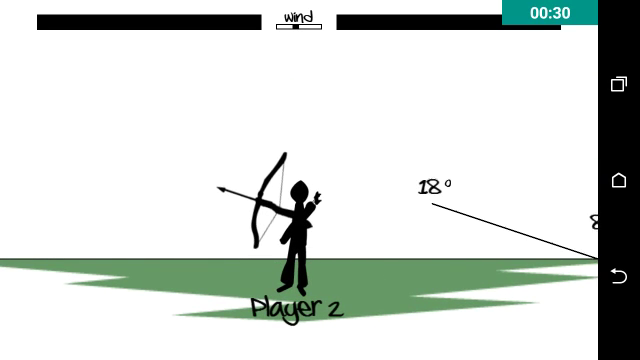
pyautogui.moveTo(541, 238); pyautogui.dragTo(597, 265)
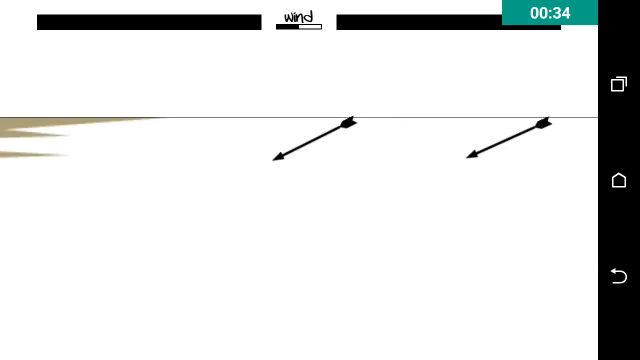
pyautogui.moveTo(300, 220)
pyautogui.mouseDown()
pyautogui.moveTo(190, 268)
pyautogui.moveTo(200, 318)
pyautogui.mouseUp()
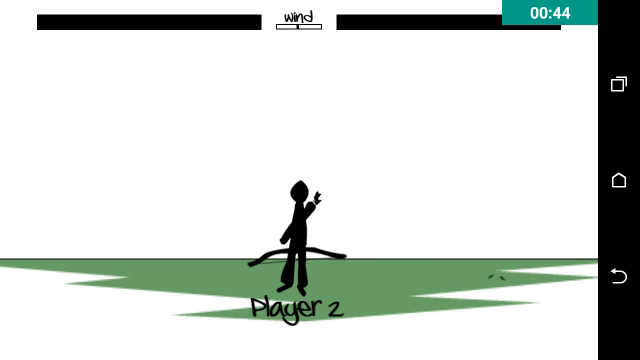
pyautogui.moveTo(320, 190)
pyautogui.mouseDown()
pyautogui.moveTo(540, 268)
pyautogui.moveTo(540, 280)
pyautogui.mouseUp()
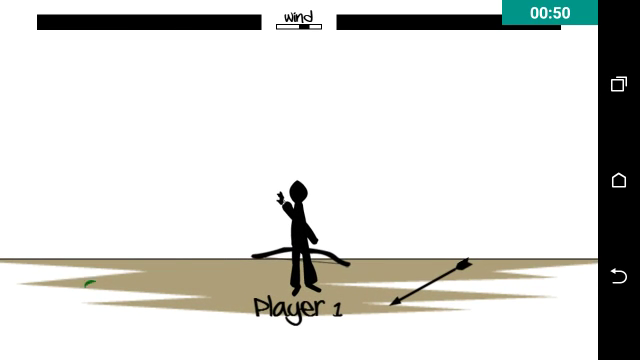
pyautogui.moveTo(300, 210); pyautogui.dragTo(186, 329)
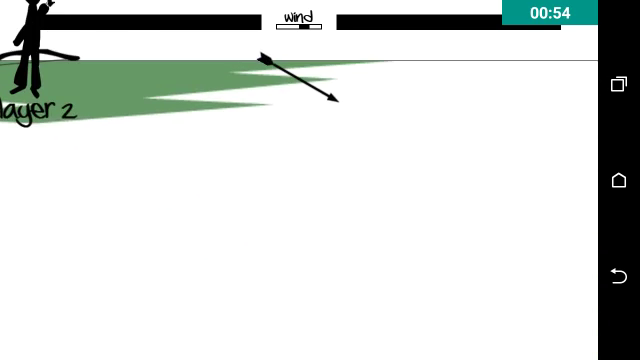
# Exchange shots with Player 2 at about 27 degrees while Player 1 retunes its angle.
pyautogui.moveTo(355, 160)
pyautogui.mouseDown()
pyautogui.moveTo(600, 298)
pyautogui.moveTo(598, 288)
pyautogui.mouseUp()
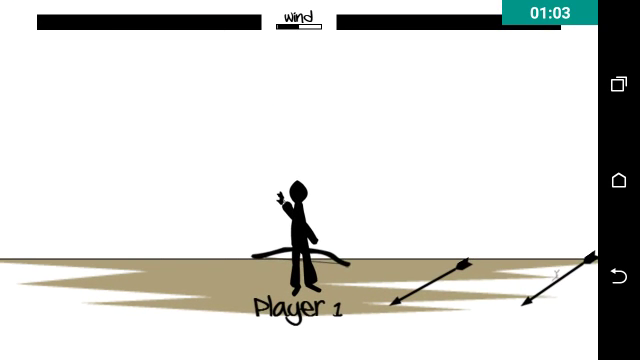
pyautogui.moveTo(556, 272)
pyautogui.mouseDown()
pyautogui.moveTo(344, 275)
pyautogui.moveTo(350, 280)
pyautogui.mouseUp()
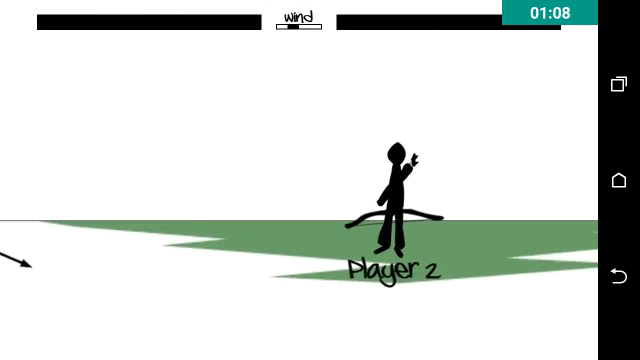
pyautogui.moveTo(300, 190); pyautogui.dragTo(530, 258)
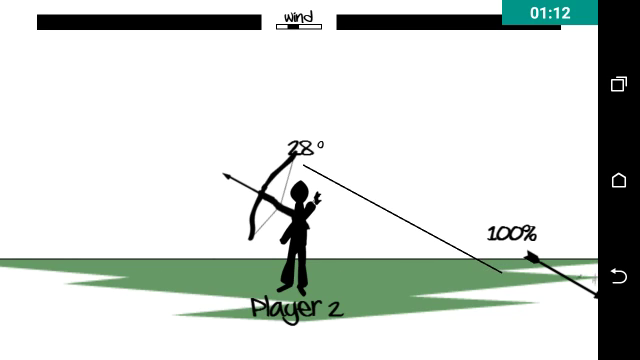
pyautogui.moveTo(530, 258); pyautogui.dragTo(530, 258)
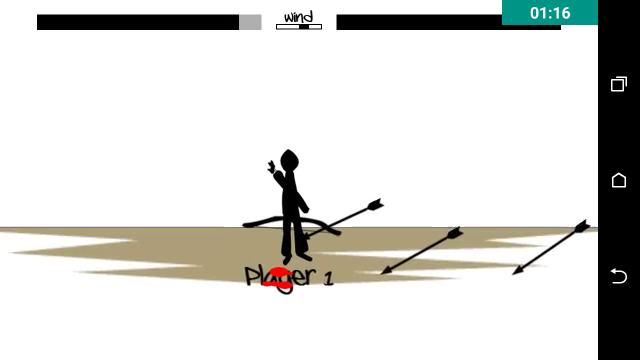
pyautogui.moveTo(300, 190)
pyautogui.mouseDown()
pyautogui.moveTo(110, 215)
pyautogui.moveTo(110, 222)
pyautogui.mouseUp()
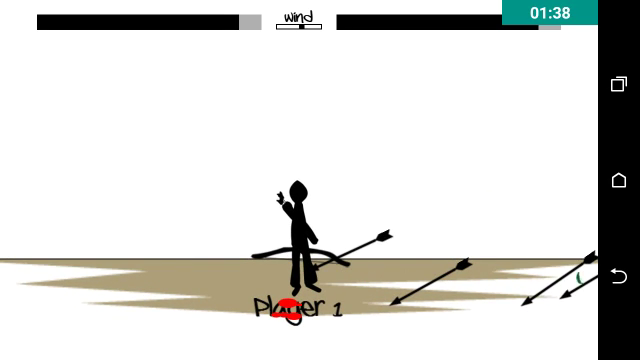
pyautogui.moveTo(165, 145); pyautogui.dragTo(385, 92)
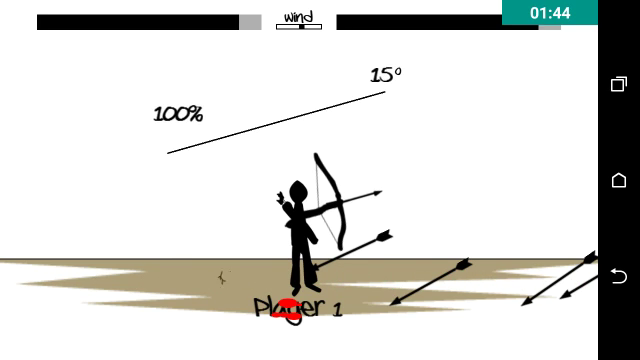
pyautogui.moveTo(168, 152); pyautogui.dragTo(186, 200)
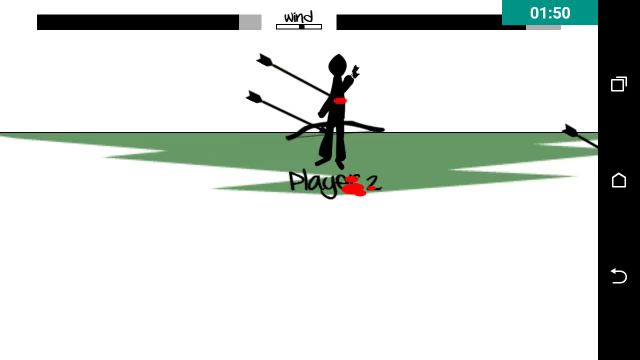
# Trade four more full-power volleys, with Player 2 returning fire after being hit.
pyautogui.moveTo(300, 130)
pyautogui.mouseDown()
pyautogui.moveTo(490, 240)
pyautogui.moveTo(492, 232)
pyautogui.mouseUp()
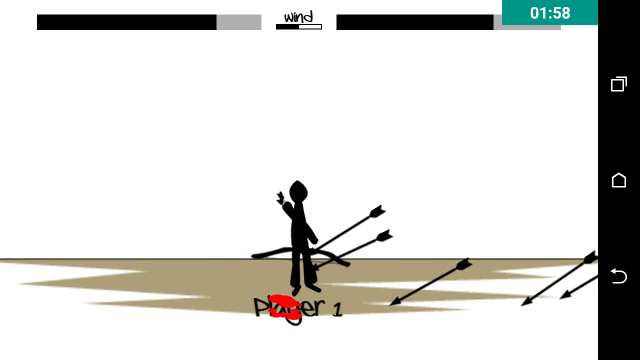
pyautogui.moveTo(300, 230)
pyautogui.mouseDown()
pyautogui.moveTo(232, 284)
pyautogui.moveTo(240, 275)
pyautogui.mouseUp()
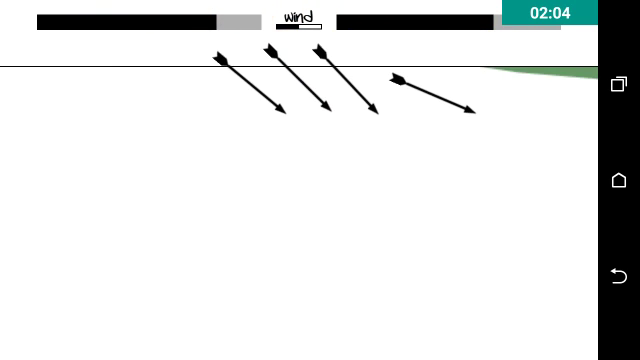
pyautogui.moveTo(285, 108)
pyautogui.mouseDown()
pyautogui.moveTo(440, 230)
pyautogui.moveTo(490, 206)
pyautogui.mouseUp()
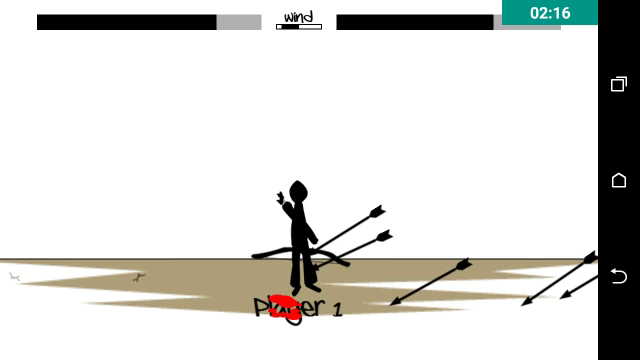
pyautogui.moveTo(400, 170); pyautogui.dragTo(180, 262)
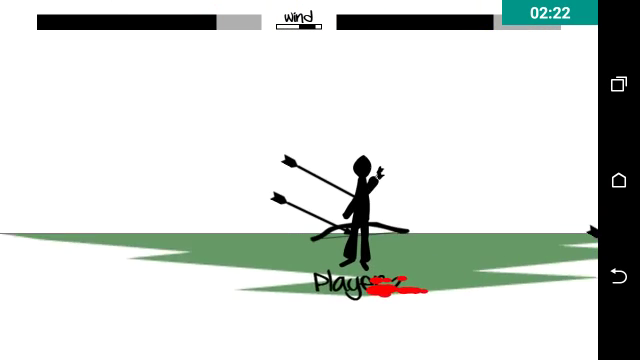
pyautogui.moveTo(300, 150)
pyautogui.mouseDown()
pyautogui.moveTo(480, 230)
pyautogui.moveTo(466, 257)
pyautogui.mouseUp()
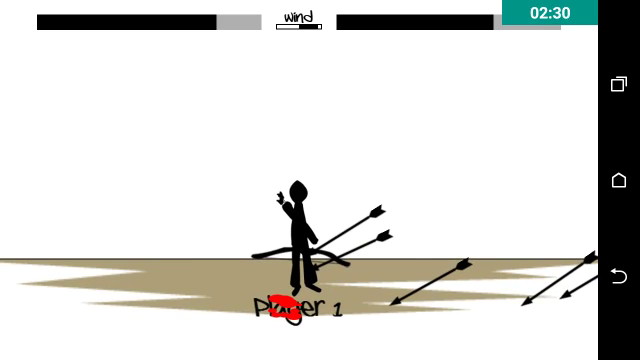
pyautogui.moveTo(300, 215)
pyautogui.mouseDown()
pyautogui.moveTo(170, 282)
pyautogui.moveTo(172, 290)
pyautogui.mouseUp()
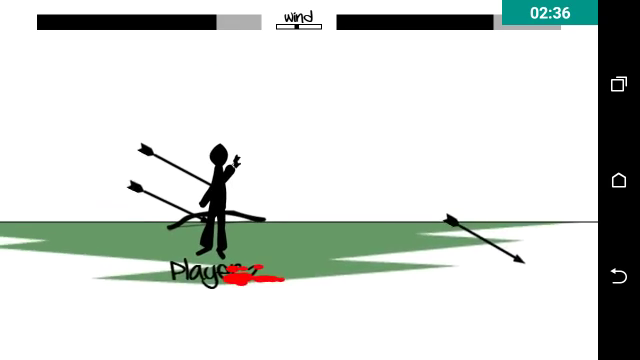
pyautogui.moveTo(320, 150)
pyautogui.mouseDown()
pyautogui.moveTo(530, 245)
pyautogui.moveTo(525, 258)
pyautogui.moveTo(535, 252)
pyautogui.mouseUp()
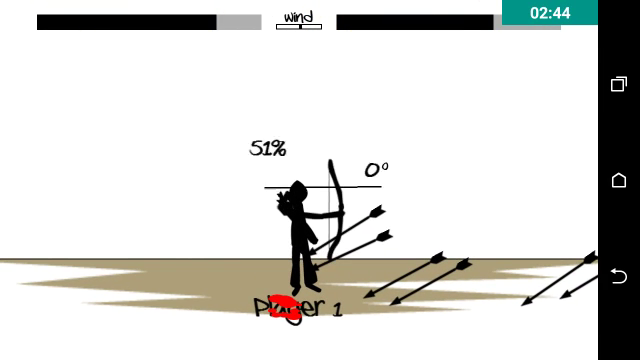
pyautogui.moveTo(300, 190); pyautogui.dragTo(36, 264)
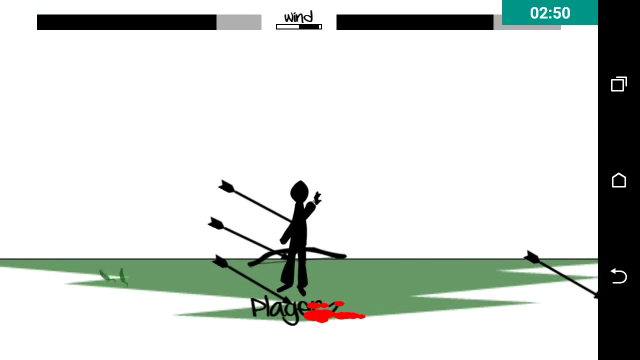
# Exchange full-power arrows, Player 2 at 27 degrees and Player 1 at a raised angle.
pyautogui.moveTo(300, 200); pyautogui.dragTo(495, 240)
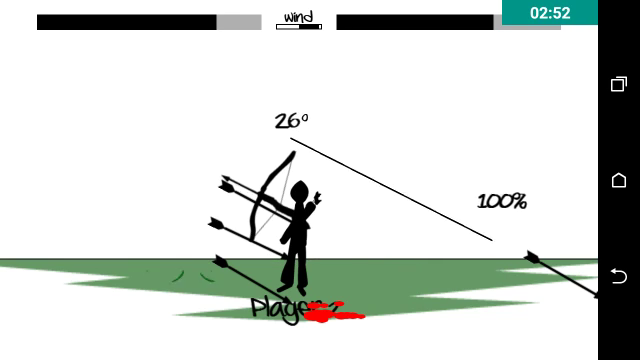
pyautogui.click(490, 245)
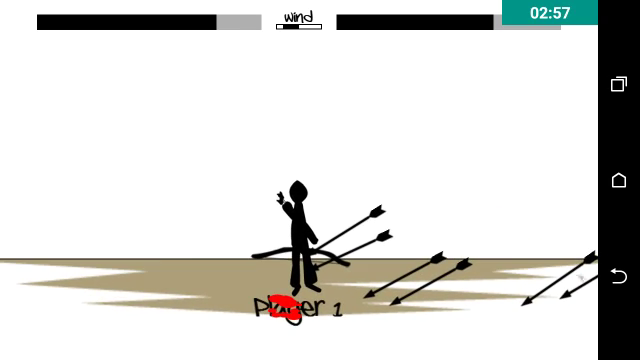
pyautogui.moveTo(300, 220); pyautogui.dragTo(180, 250)
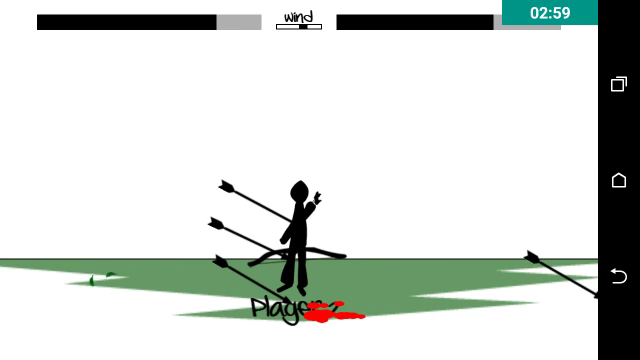
pyautogui.moveTo(360, 180); pyautogui.dragTo(590, 295)
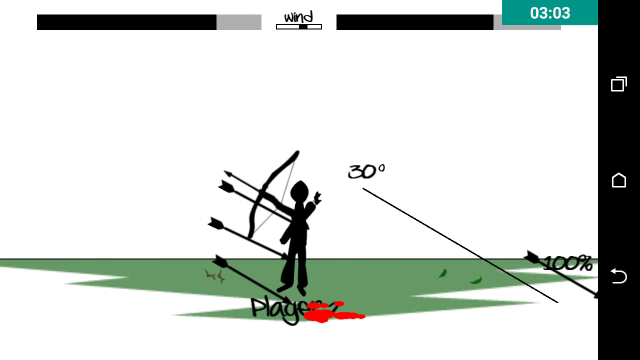
pyautogui.moveTo(590, 295); pyautogui.dragTo(595, 298)
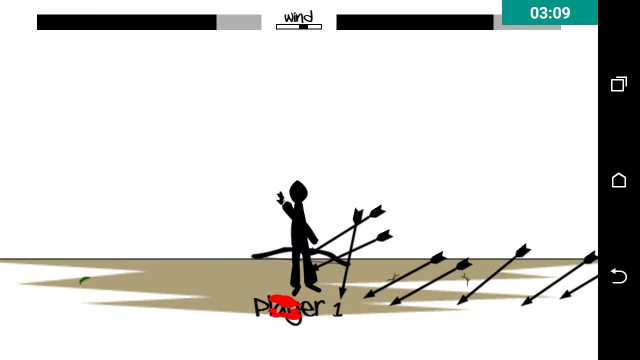
pyautogui.moveTo(300, 210); pyautogui.dragTo(205, 302)
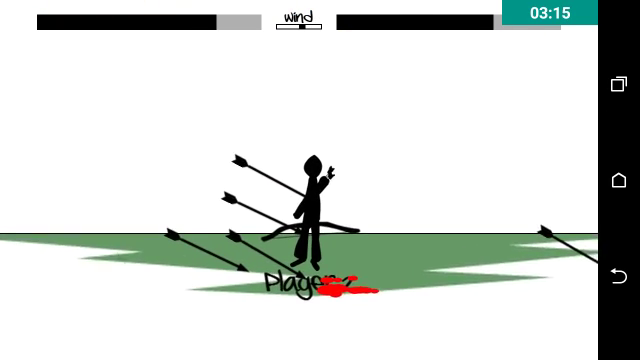
pyautogui.moveTo(283, 125); pyautogui.dragTo(486, 233)
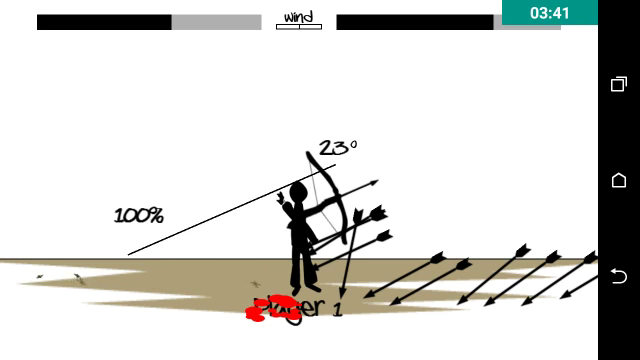
pyautogui.moveTo(135, 266); pyautogui.dragTo(135, 266)
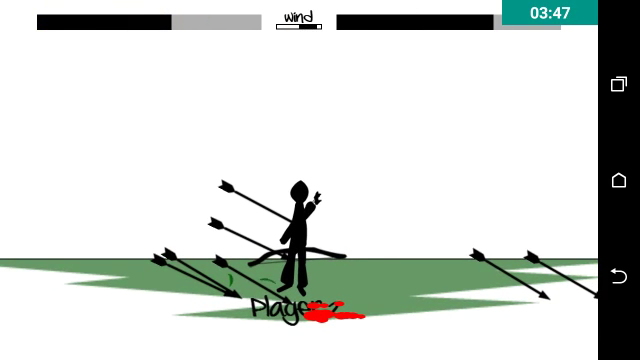
# Trade full-power shots, Player 1 at a lower angle and Player 2 aiming higher.
pyautogui.moveTo(180, 90); pyautogui.dragTo(140, 80)
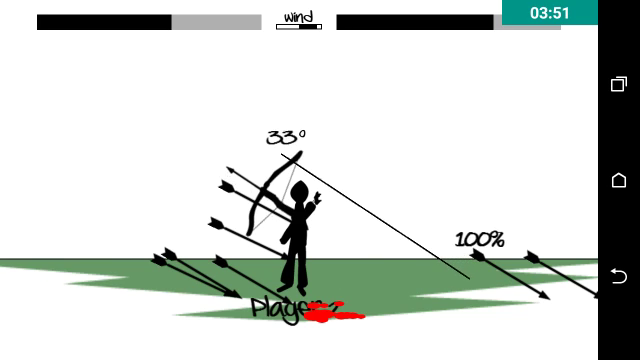
pyautogui.click(140, 80)
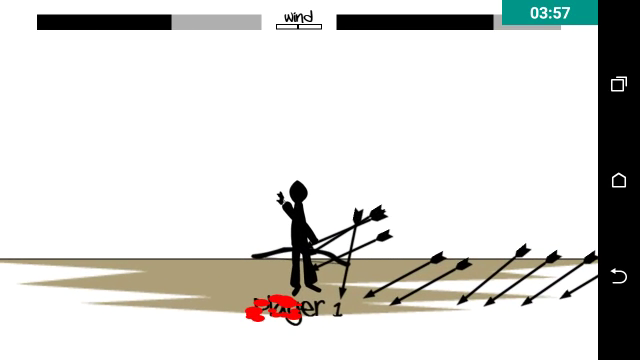
pyautogui.moveTo(155, 215); pyautogui.dragTo(122, 215)
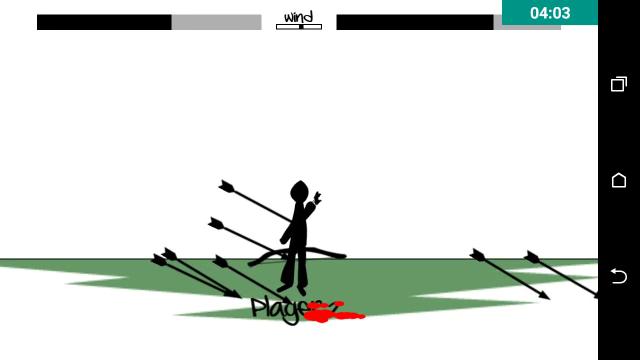
pyautogui.moveTo(435, 205); pyautogui.dragTo(490, 247)
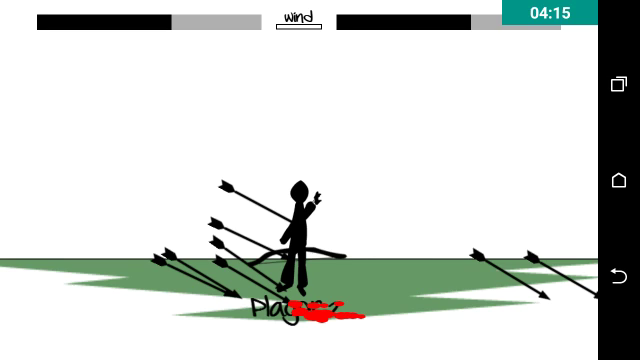
pyautogui.moveTo(300, 200); pyautogui.dragTo(470, 260)
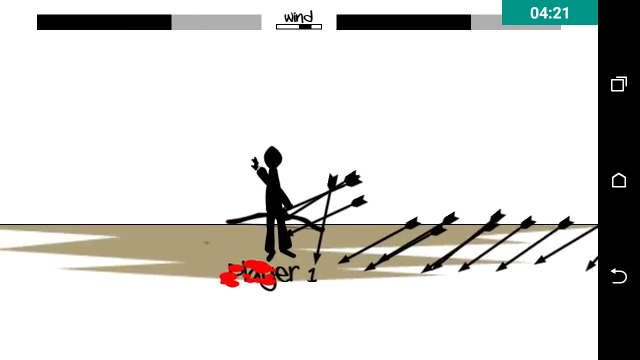
pyautogui.moveTo(300, 200)
pyautogui.mouseDown()
pyautogui.moveTo(340, 215)
pyautogui.moveTo(180, 290)
pyautogui.moveTo(185, 292)
pyautogui.mouseUp()
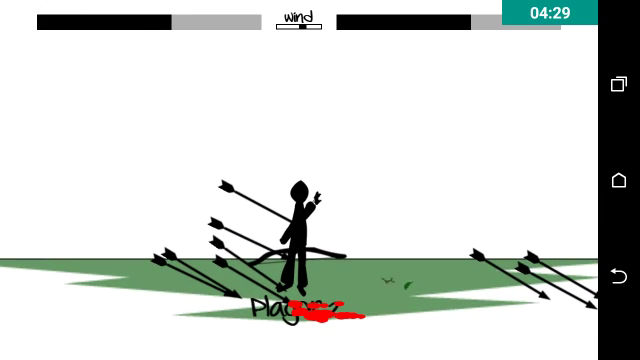
pyautogui.moveTo(300, 200); pyautogui.dragTo(460, 250)
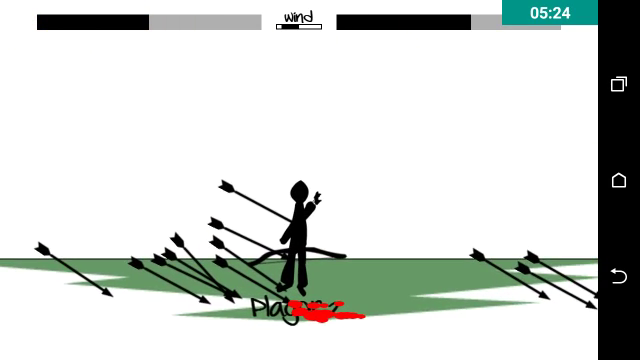
# Exchange arrows with Player 2 near 26 degrees and Player 1 at 27, 34, then 31 degrees.
pyautogui.moveTo(293, 143); pyautogui.dragTo(470, 235)
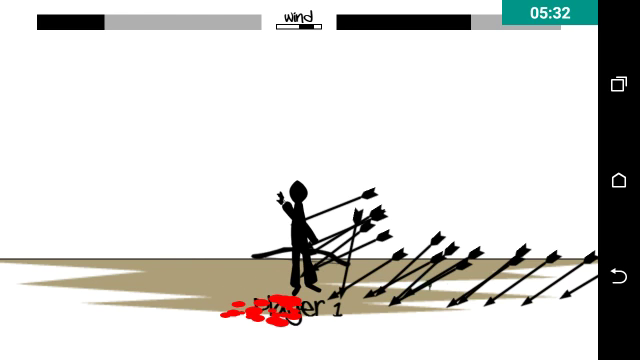
pyautogui.moveTo(298, 205); pyautogui.dragTo(167, 254)
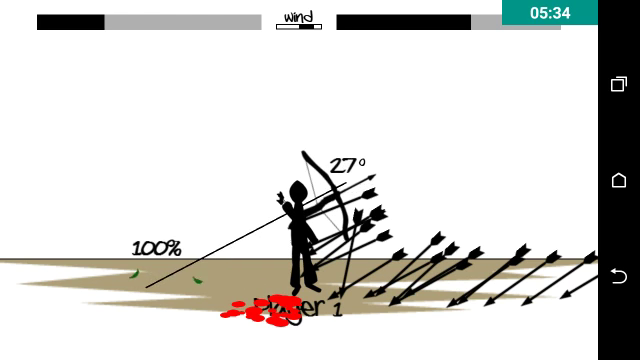
pyautogui.moveTo(147, 287); pyautogui.dragTo(147, 287)
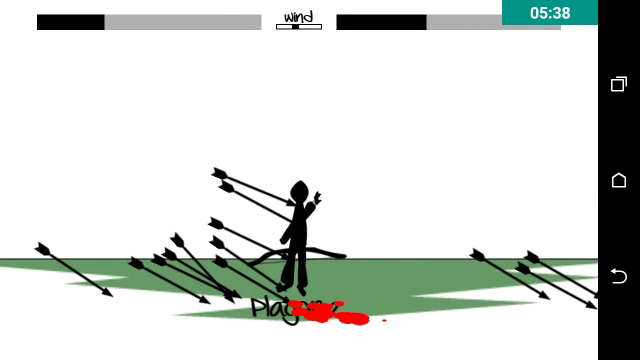
pyautogui.moveTo(333, 148)
pyautogui.mouseDown()
pyautogui.moveTo(596, 300)
pyautogui.moveTo(596, 306)
pyautogui.mouseUp()
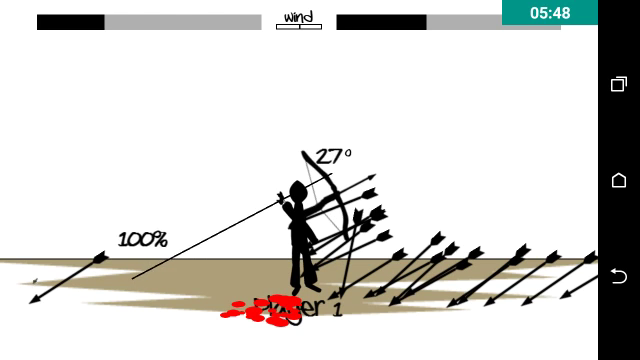
pyautogui.moveTo(130, 277)
pyautogui.mouseDown()
pyautogui.moveTo(145, 299)
pyautogui.moveTo(150, 288)
pyautogui.mouseUp()
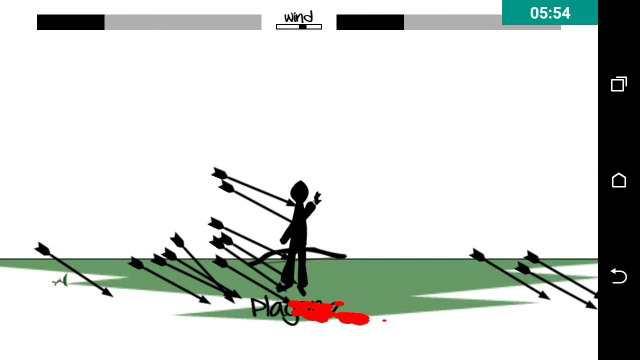
pyautogui.moveTo(275, 108)
pyautogui.mouseDown()
pyautogui.moveTo(467, 228)
pyautogui.moveTo(467, 222)
pyautogui.mouseUp()
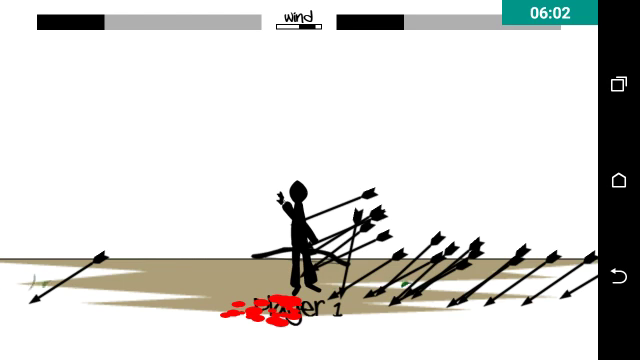
pyautogui.moveTo(300, 190); pyautogui.dragTo(150, 275)
pyautogui.moveTo(100, 255)
pyautogui.mouseDown()
pyautogui.moveTo(108, 262)
pyautogui.moveTo(100, 258)
pyautogui.mouseUp()
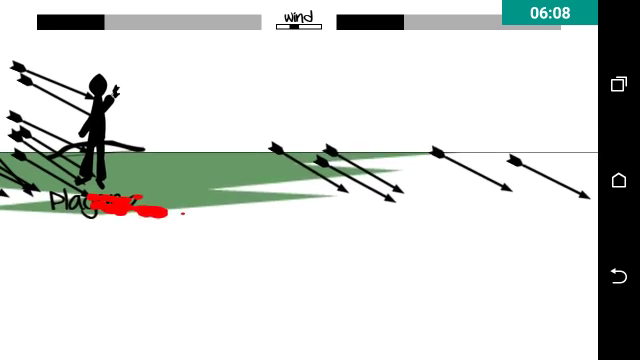
# Trade shots with Player 2 at 28–29 degrees and Player 1 at about 21 degrees.
pyautogui.moveTo(319, 120); pyautogui.dragTo(520, 222)
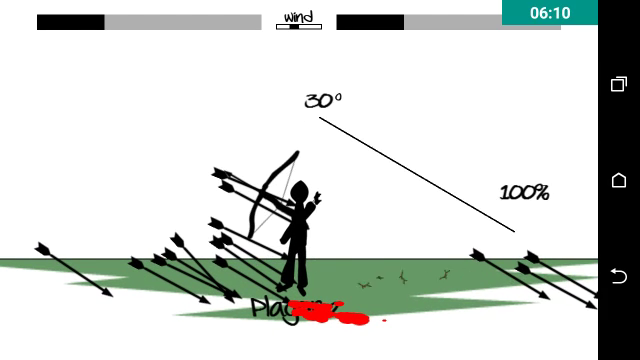
pyautogui.moveTo(319, 120); pyautogui.dragTo(512, 234)
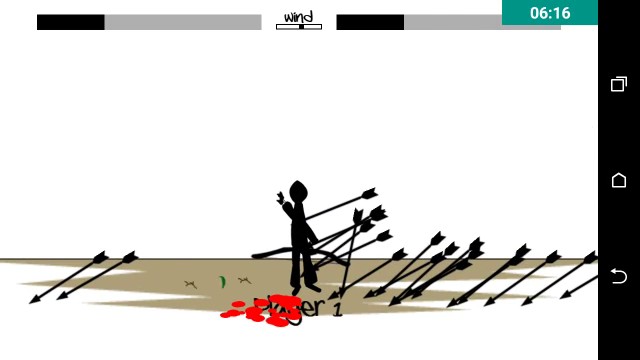
pyautogui.moveTo(300, 195); pyautogui.dragTo(60, 275)
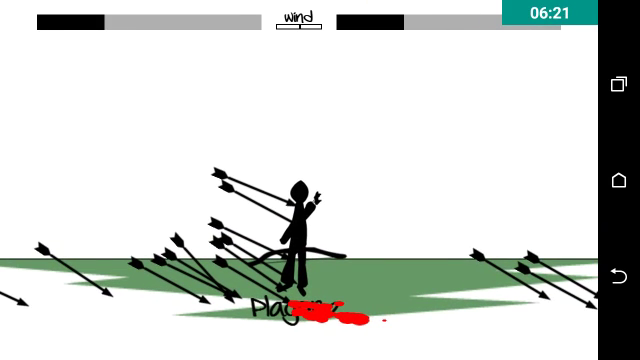
pyautogui.moveTo(300, 190); pyautogui.dragTo(490, 240)
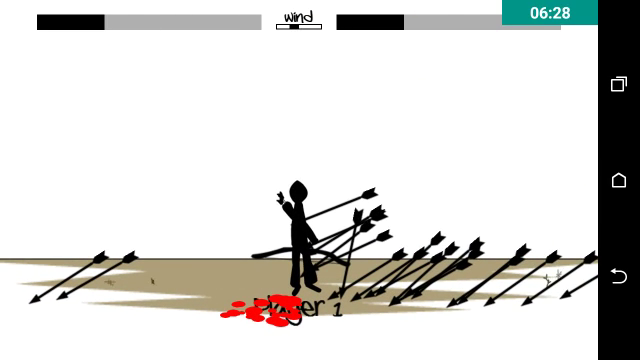
pyautogui.moveTo(60, 290); pyautogui.dragTo(120, 305)
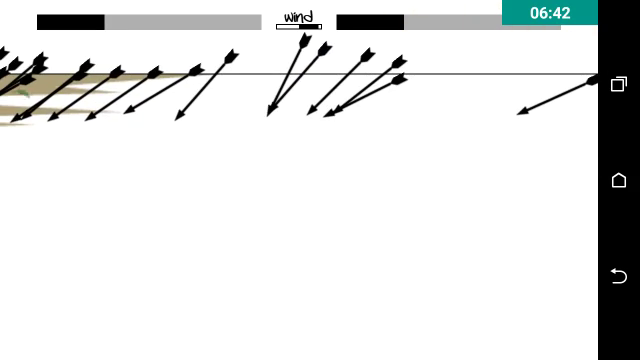
pyautogui.moveTo(295, 195); pyautogui.dragTo(78, 258)
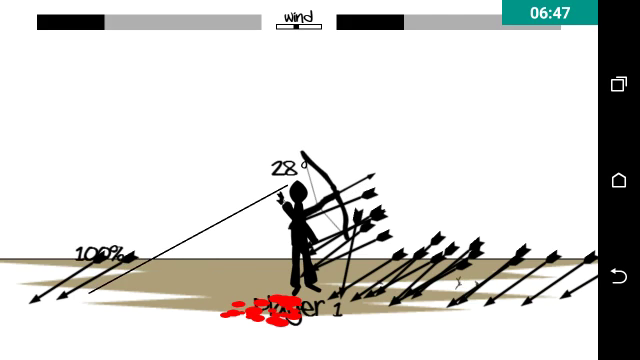
pyautogui.moveTo(78, 258); pyautogui.dragTo(70, 270)
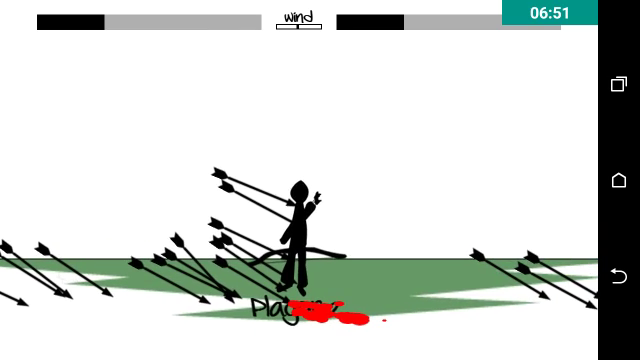
# Exchange further full-power arrows, ending with Player 1 loosing at 25 degrees.
pyautogui.moveTo(305, 120); pyautogui.dragTo(492, 244)
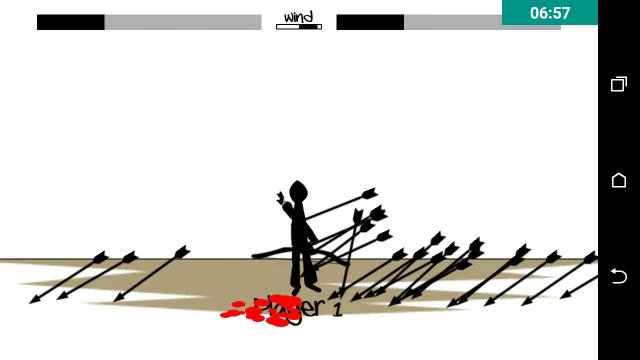
pyautogui.moveTo(300, 200); pyautogui.dragTo(160, 290)
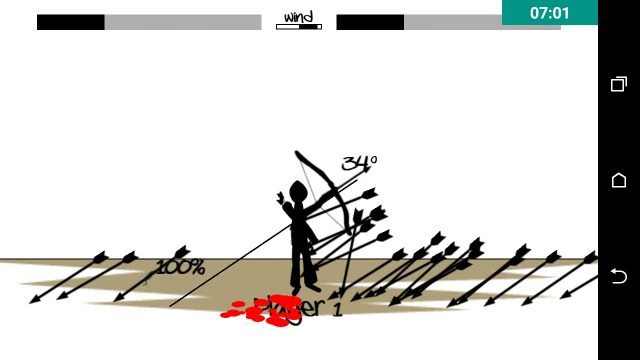
pyautogui.moveTo(160, 290); pyautogui.dragTo(158, 292)
pyautogui.click(407, 57)
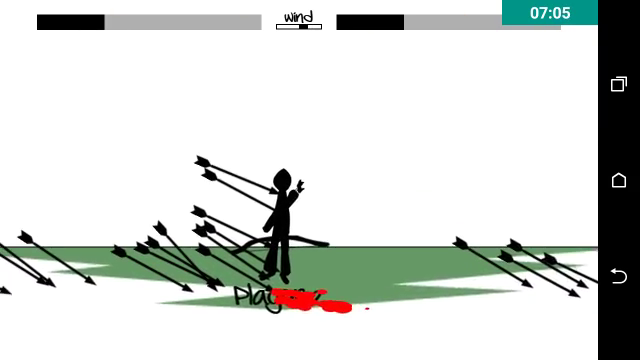
pyautogui.moveTo(300, 170)
pyautogui.mouseDown()
pyautogui.moveTo(490, 285)
pyautogui.moveTo(492, 280)
pyautogui.mouseUp()
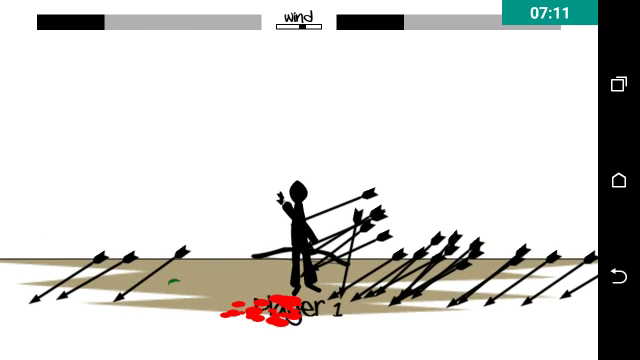
pyautogui.moveTo(160, 210)
pyautogui.mouseDown()
pyautogui.moveTo(130, 225)
pyautogui.moveTo(122, 258)
pyautogui.mouseUp()
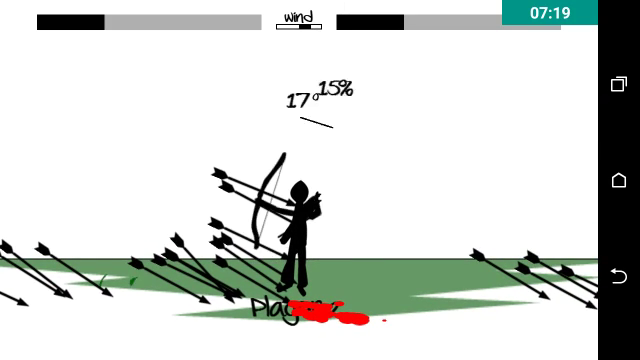
pyautogui.moveTo(300, 190); pyautogui.dragTo(479, 250)
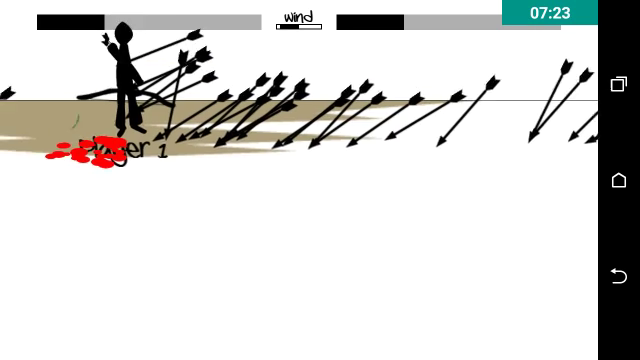
# Trade three more rounds of full-power arrows between Player 1 and Player 2.
pyautogui.moveTo(300, 190); pyautogui.dragTo(148, 262)
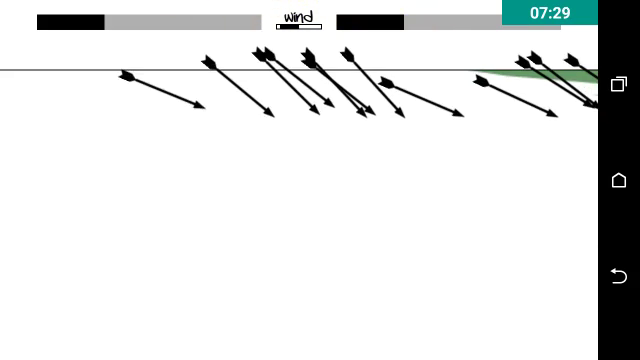
pyautogui.moveTo(300, 220); pyautogui.dragTo(365, 150)
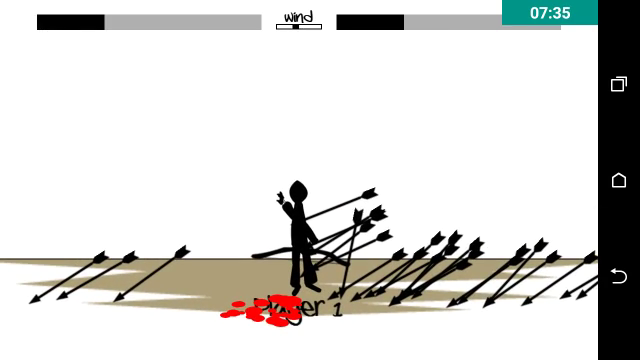
pyautogui.moveTo(300, 220); pyautogui.dragTo(180, 270)
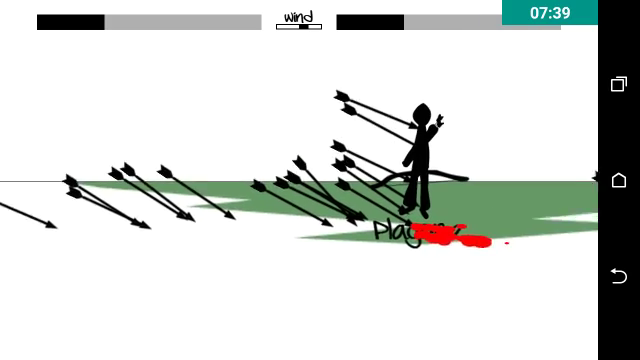
pyautogui.moveTo(300, 200); pyautogui.dragTo(450, 229)
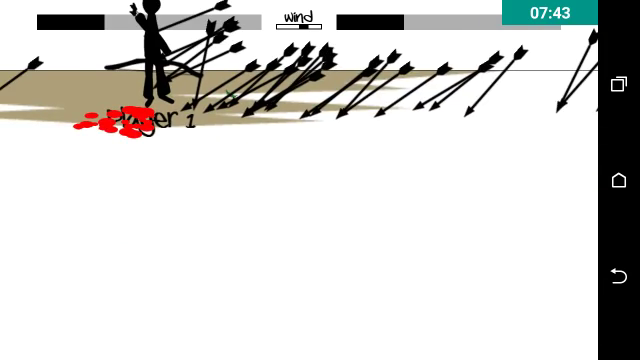
pyautogui.moveTo(300, 200); pyautogui.dragTo(135, 295)
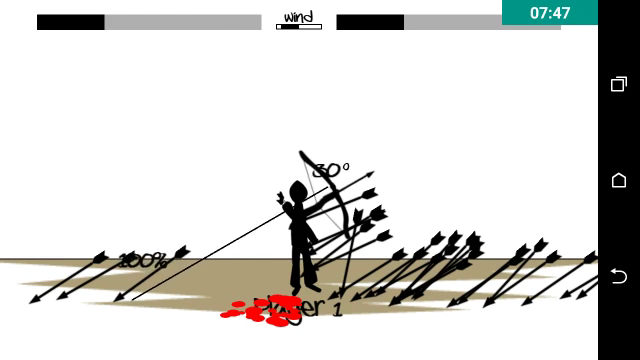
pyautogui.moveTo(135, 295); pyautogui.dragTo(130, 290)
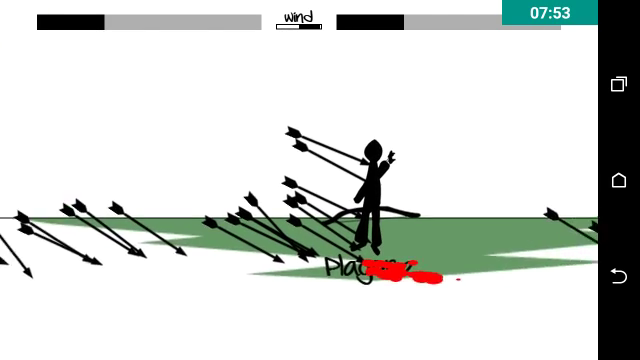
# Fire Player 1's 28-degree full-power arrow that strikes Player 2.
pyautogui.moveTo(320, 150)
pyautogui.mouseDown()
pyautogui.moveTo(397, 169)
pyautogui.moveTo(500, 285)
pyautogui.moveTo(500, 275)
pyautogui.mouseUp()
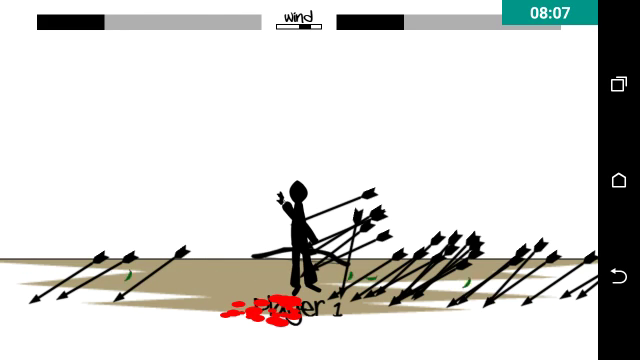
pyautogui.moveTo(300, 205); pyautogui.dragTo(148, 298)
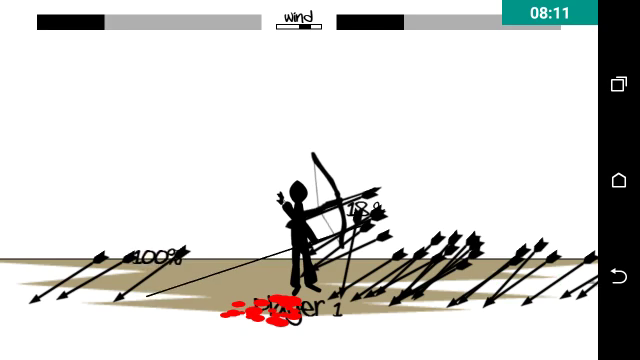
pyautogui.moveTo(148, 298); pyautogui.dragTo(135, 290)
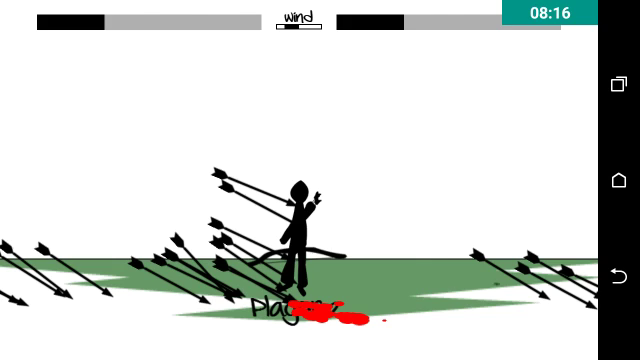
pyautogui.moveTo(520, 200); pyautogui.dragTo(530, 230)
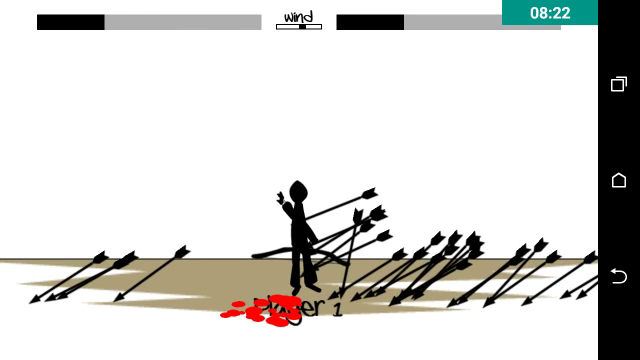
pyautogui.moveTo(300, 210)
pyautogui.mouseDown()
pyautogui.moveTo(190, 275)
pyautogui.moveTo(196, 280)
pyautogui.mouseUp()
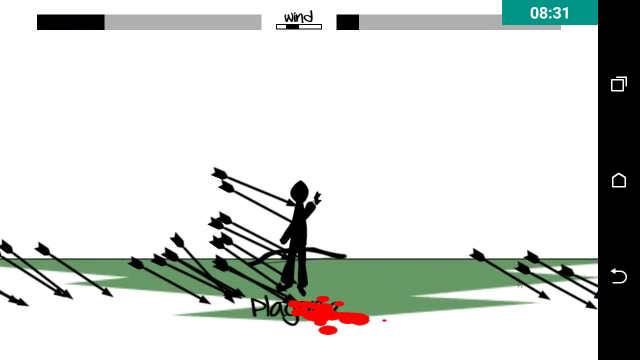
# Exchange shots until Player 2 hits Player 1, then loose a 29-degree full-power arrow.
pyautogui.moveTo(300, 200)
pyautogui.mouseDown()
pyautogui.moveTo(460, 278)
pyautogui.moveTo(503, 243)
pyautogui.mouseUp()
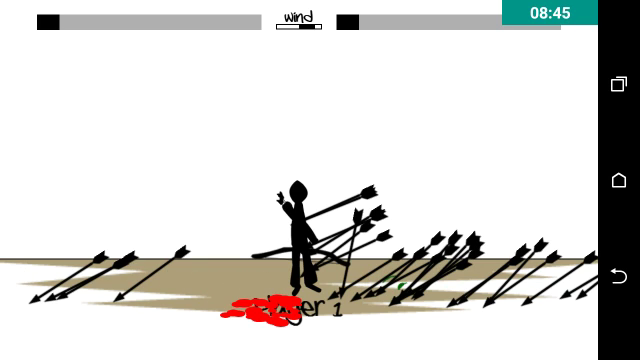
pyautogui.moveTo(307, 190); pyautogui.dragTo(190, 236)
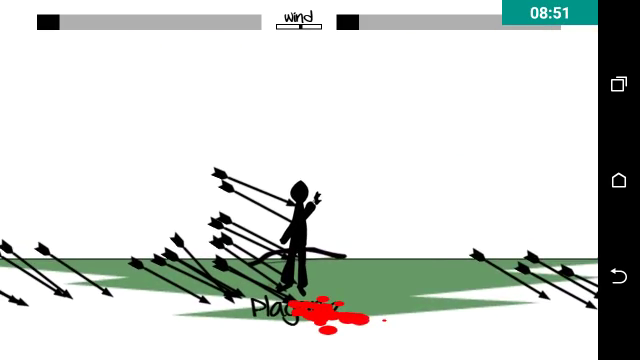
pyautogui.moveTo(330, 172)
pyautogui.mouseDown()
pyautogui.moveTo(515, 300)
pyautogui.moveTo(540, 270)
pyautogui.mouseUp()
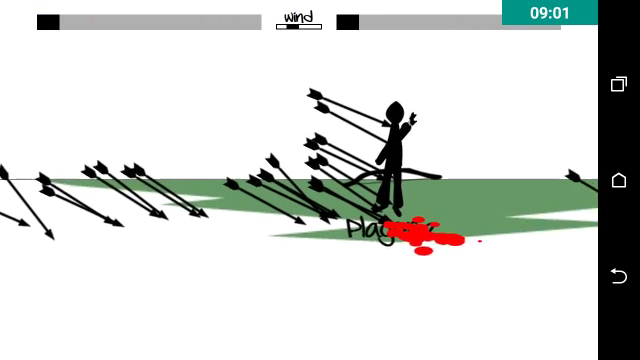
pyautogui.moveTo(300, 190)
pyautogui.mouseDown()
pyautogui.moveTo(505, 250)
pyautogui.moveTo(495, 262)
pyautogui.mouseUp()
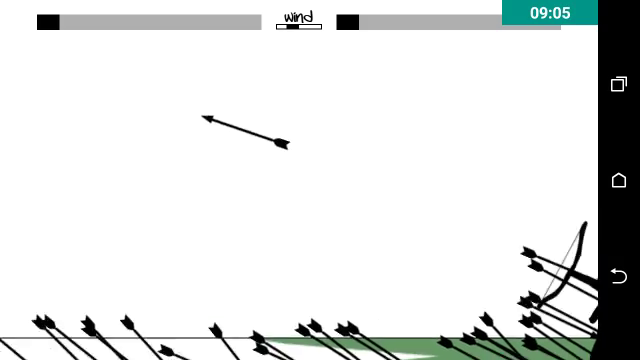